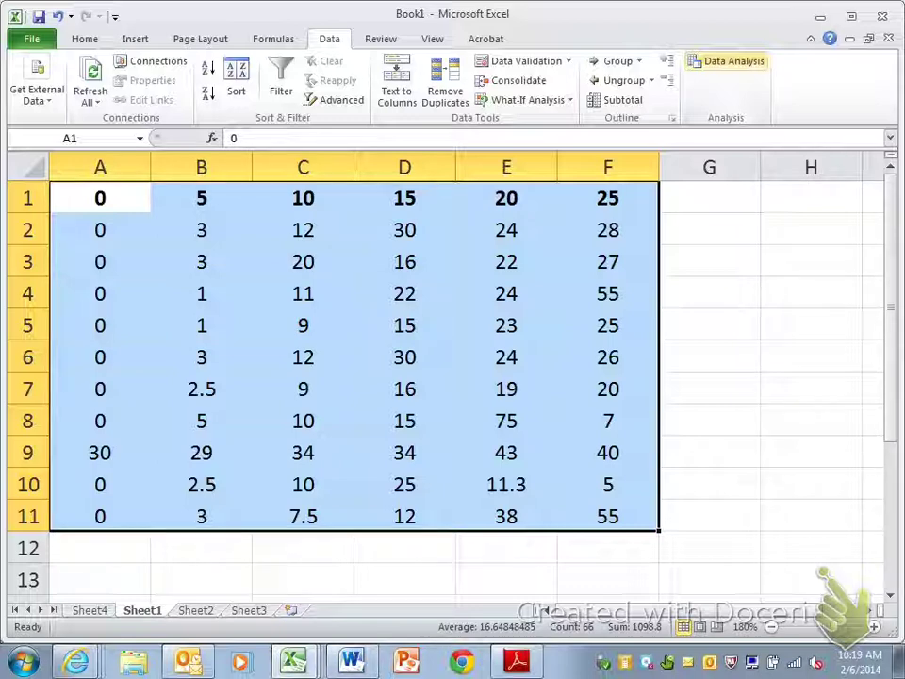
Step: Pick Anova: Single Factor from the Data Analysis tools for range A1:F11
{"action": "left_click", "coordinate": [728, 60]}
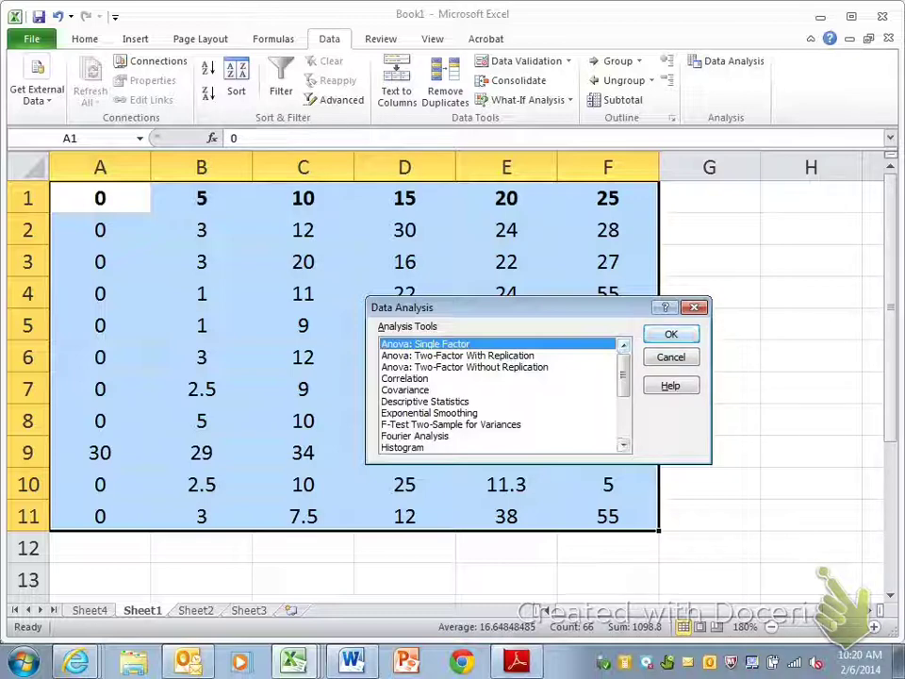
{"action": "key", "text": "Return"}
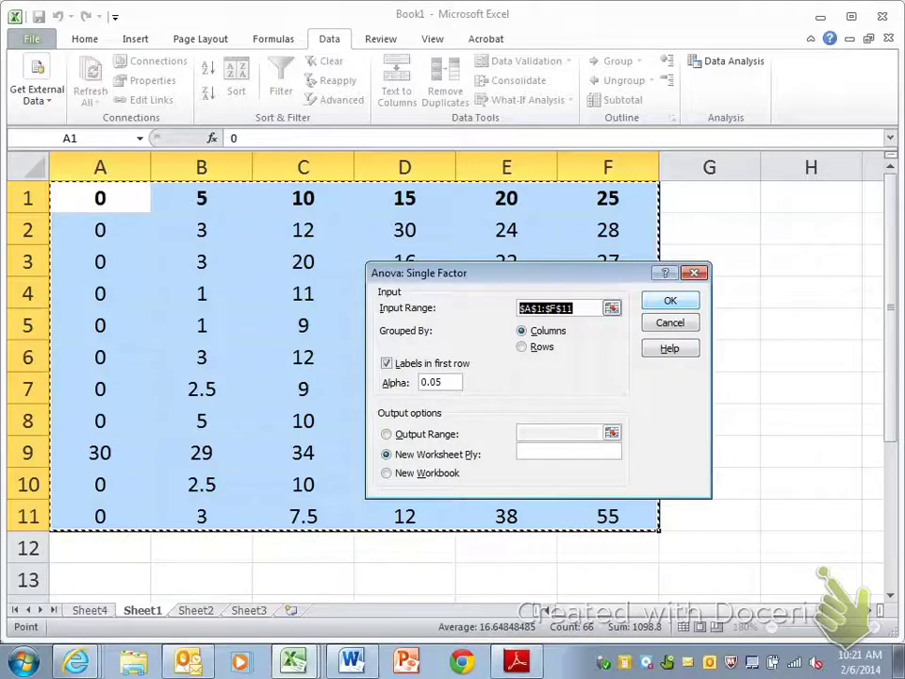
Step: Run the ANOVA to create its output on Sheet5 and zoom in on the results
{"action": "key", "text": "Return"}
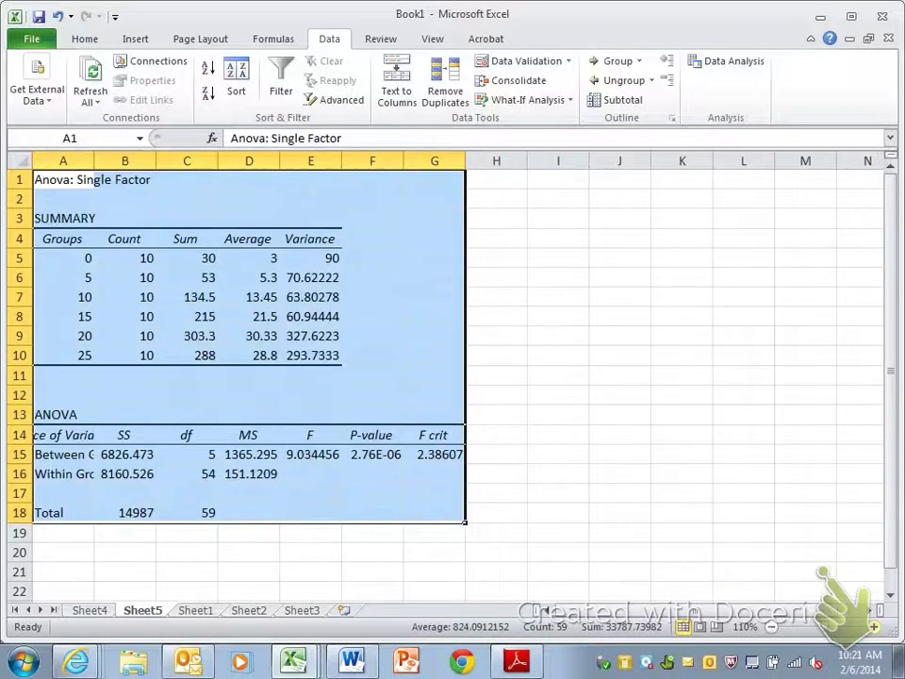
{"action": "left_click", "coordinate": [874, 627]}
{"action": "left_click", "coordinate": [874, 627]}
{"action": "left_click", "coordinate": [874, 627]}
{"action": "left_click", "coordinate": [662, 554]}
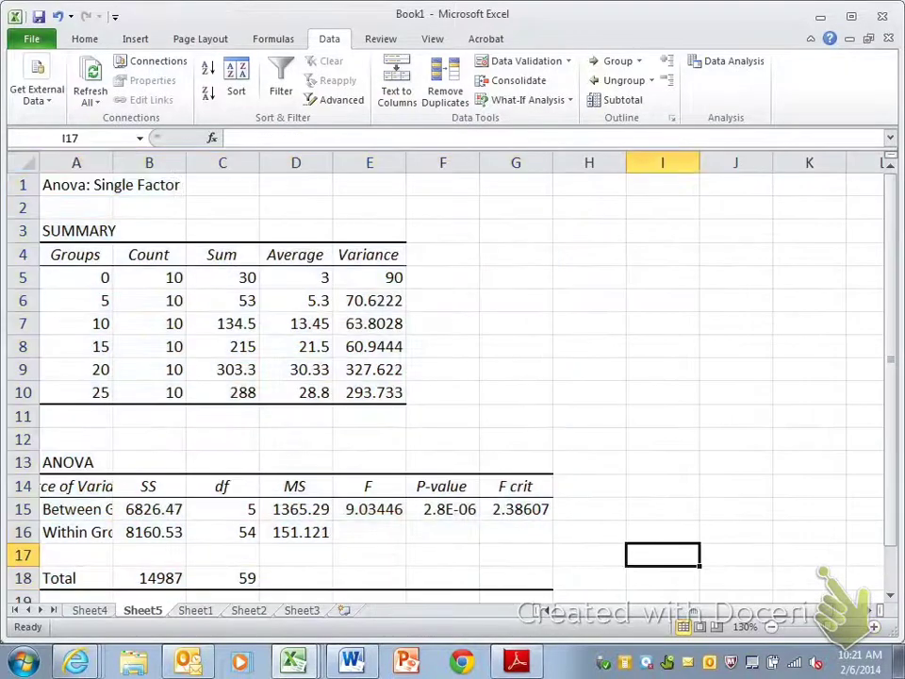
Step: Inspect the P-value, F crit 2.38607, F 9.03446, and the group averages and variances
{"action": "left_click", "coordinate": [442, 509]}
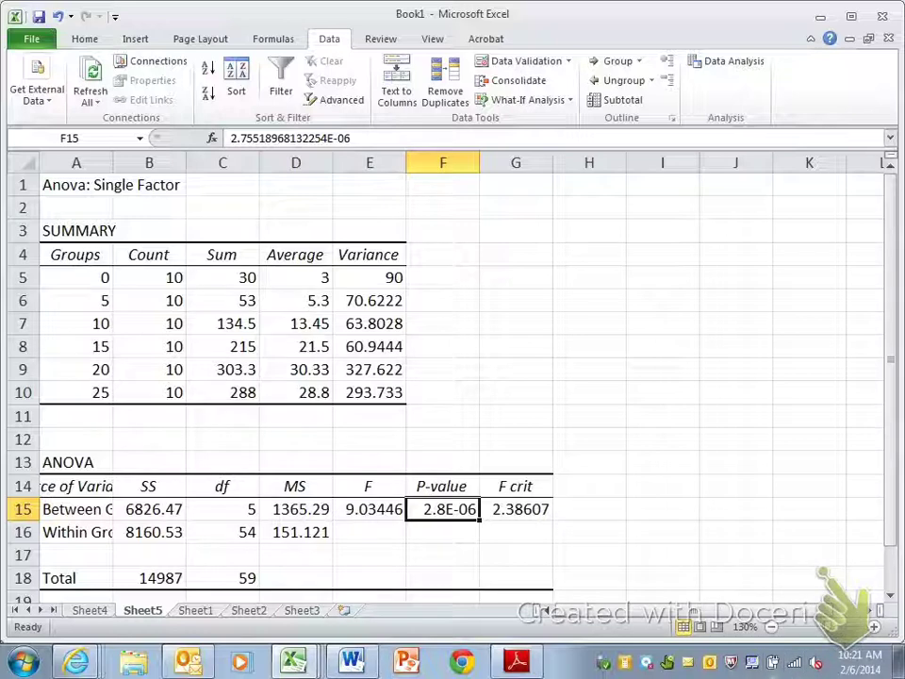
{"action": "key", "text": "Right"}
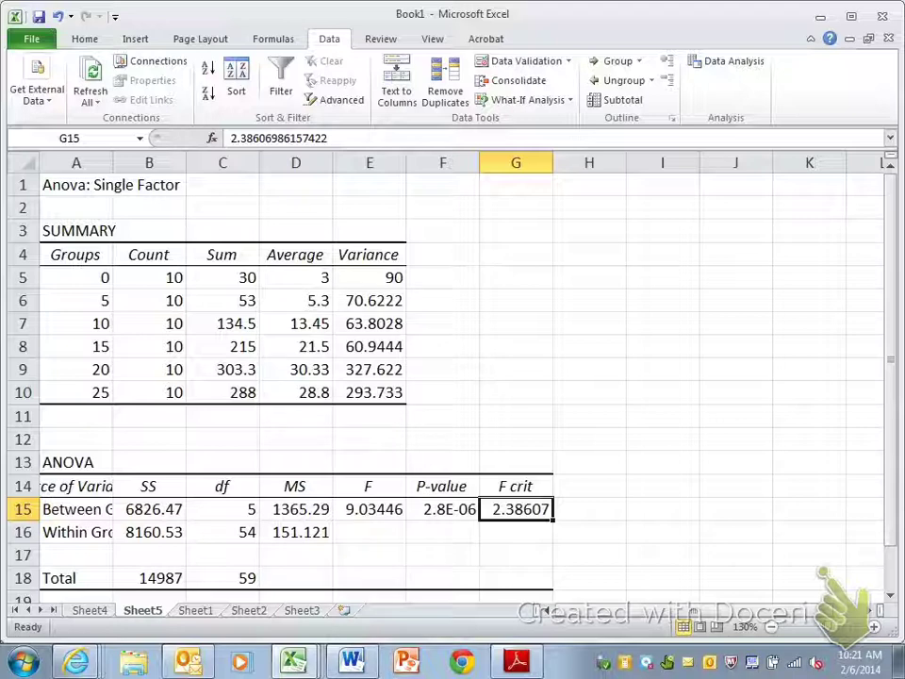
{"action": "left_click", "coordinate": [369, 509]}
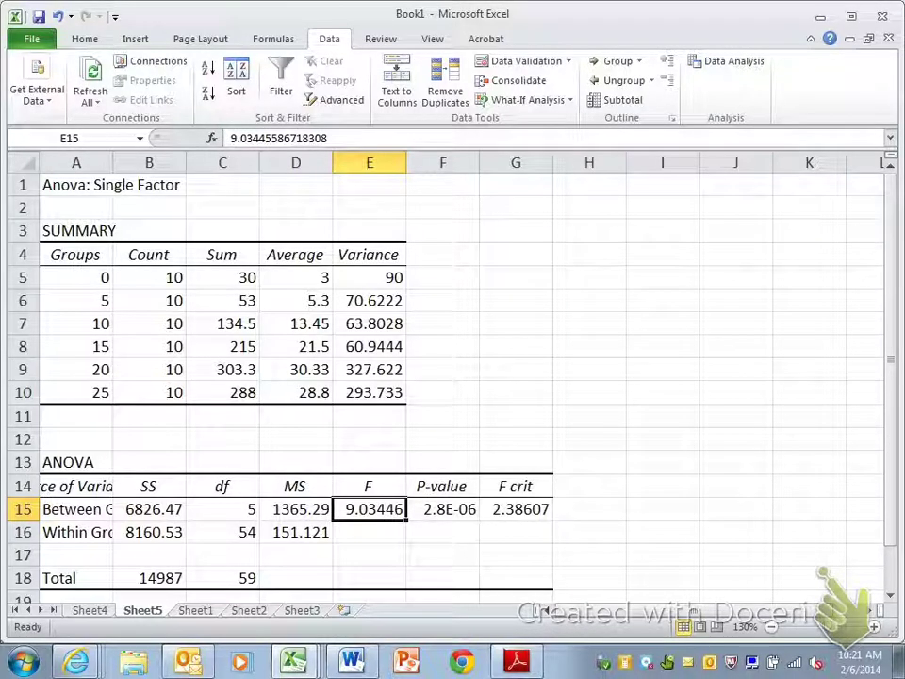
{"action": "left_click_drag", "start_coordinate": [296, 278], "coordinate": [296, 392]}
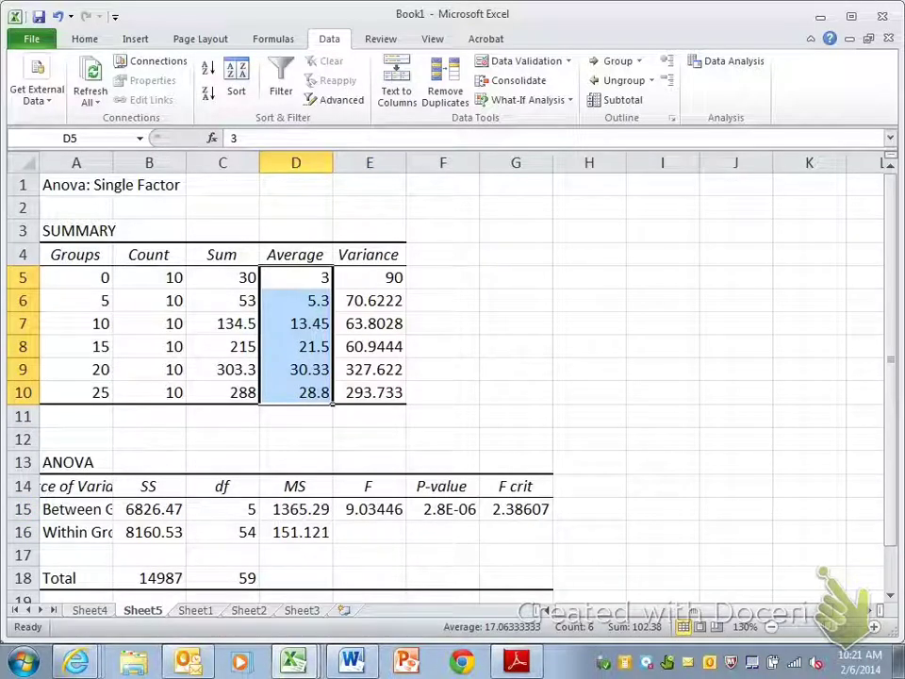
{"action": "left_click_drag", "start_coordinate": [370, 277], "coordinate": [370, 393]}
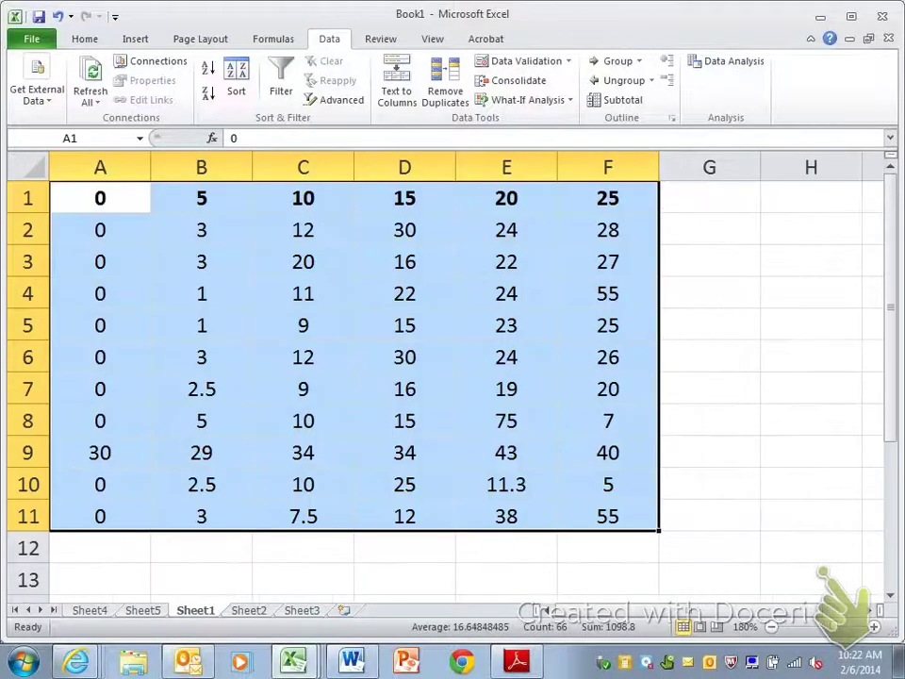
Step: Enter =STDEV.S(A2:A11) in cell A12
{"action": "left_click", "coordinate": [100, 548]}
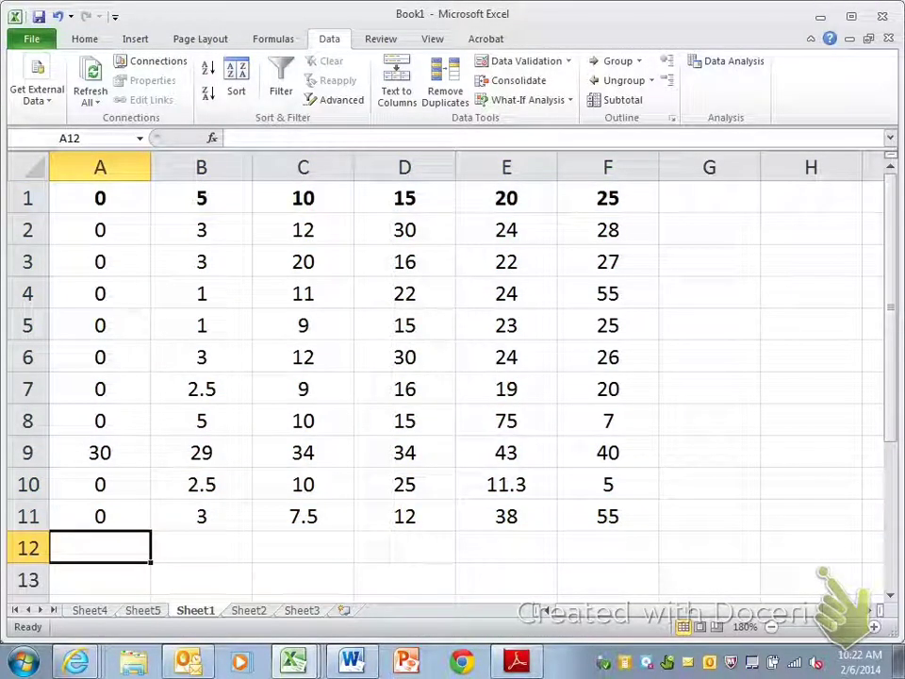
{"action": "type", "text": "="}
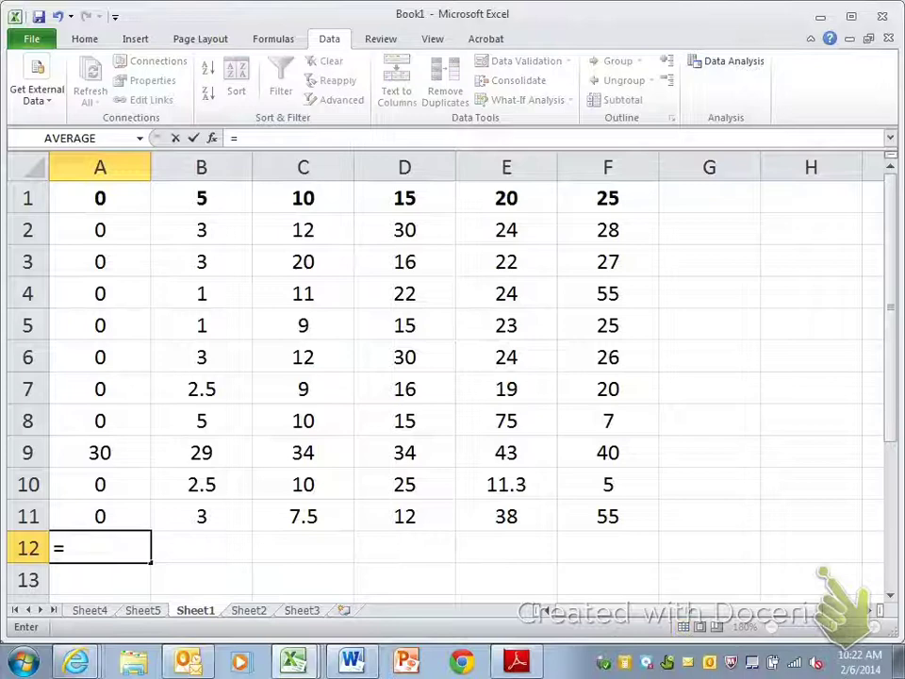
{"action": "type", "text": "st"}
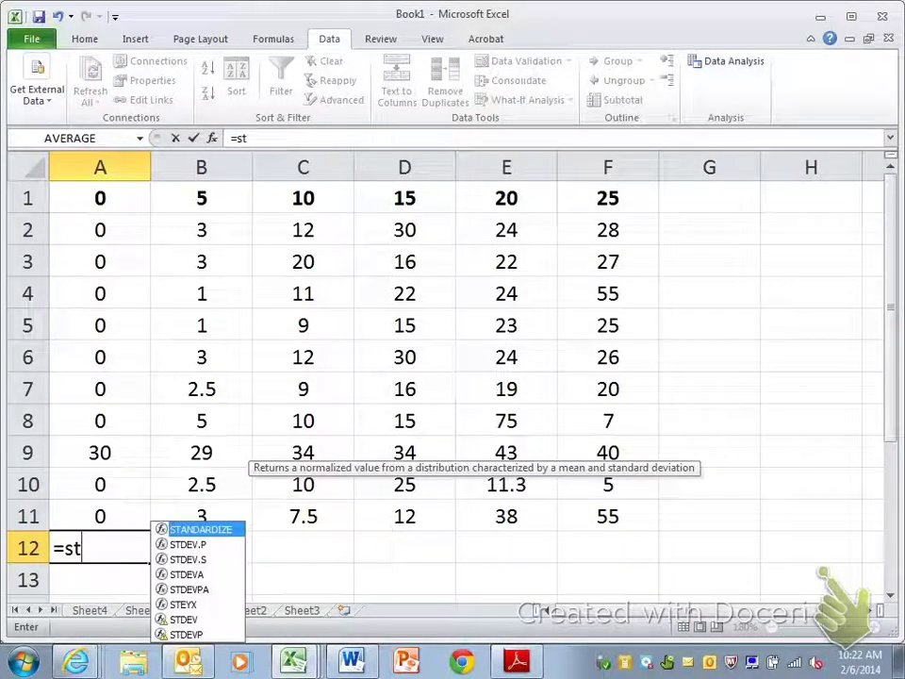
{"action": "key", "text": "Down"}
{"action": "key", "text": "Down"}
{"action": "key", "text": "Tab"}
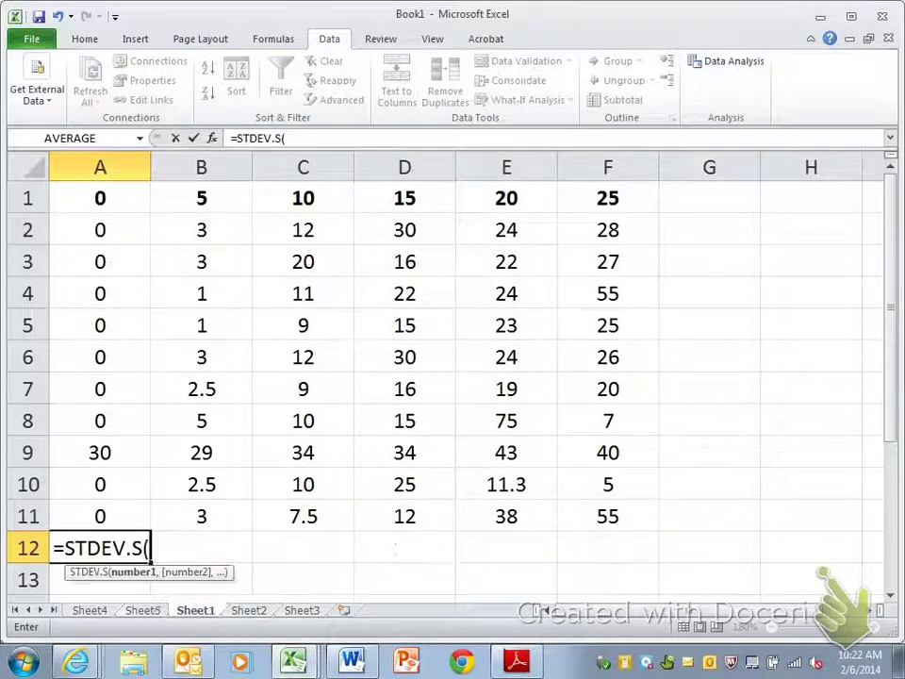
{"action": "left_click_drag", "start_coordinate": [111, 514], "coordinate": [113, 218]}
{"action": "key", "text": "Return"}
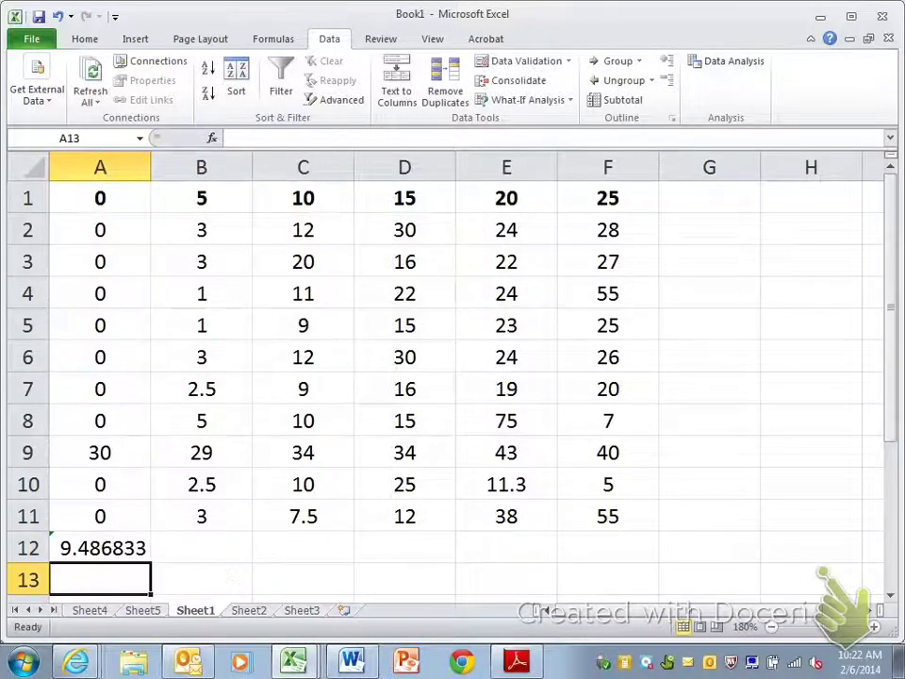
Step: Fill the STDEV.S formula from A12 across to F12
{"action": "left_click", "coordinate": [100, 548]}
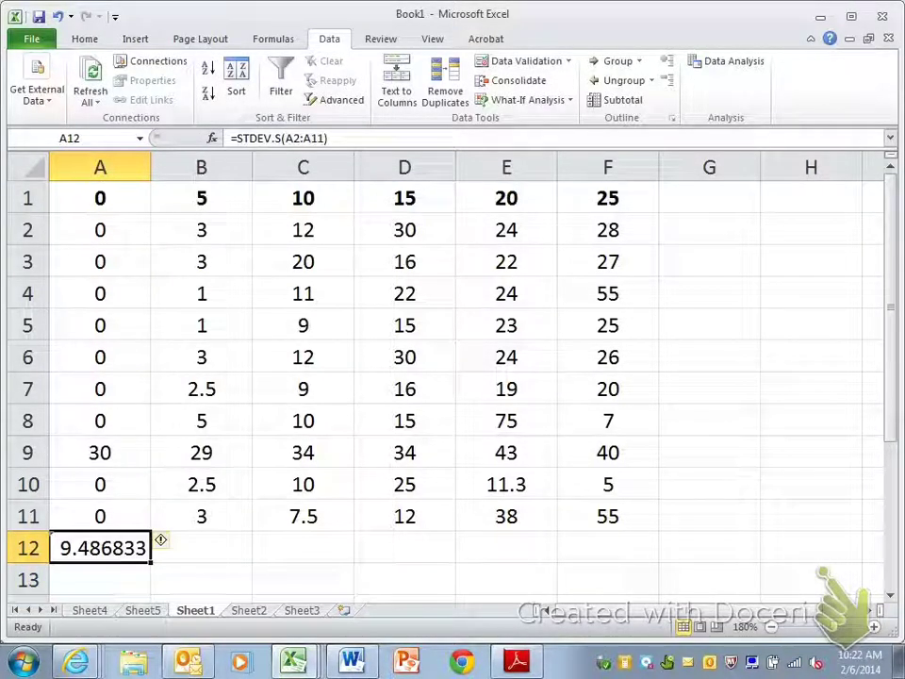
{"action": "left_click_drag", "start_coordinate": [150, 563], "coordinate": [651, 552]}
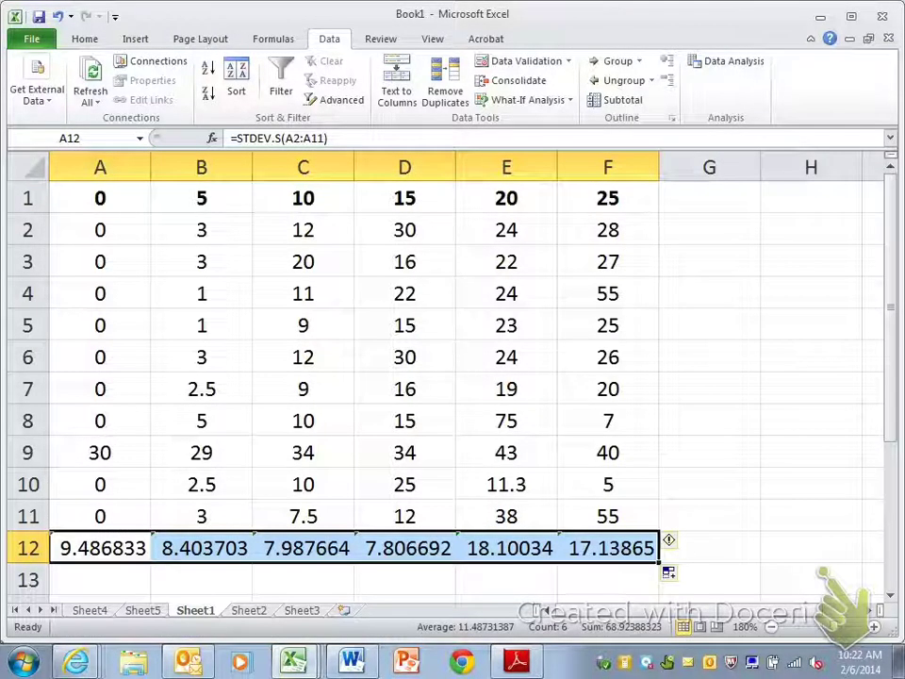
{"action": "left_click", "coordinate": [303, 579]}
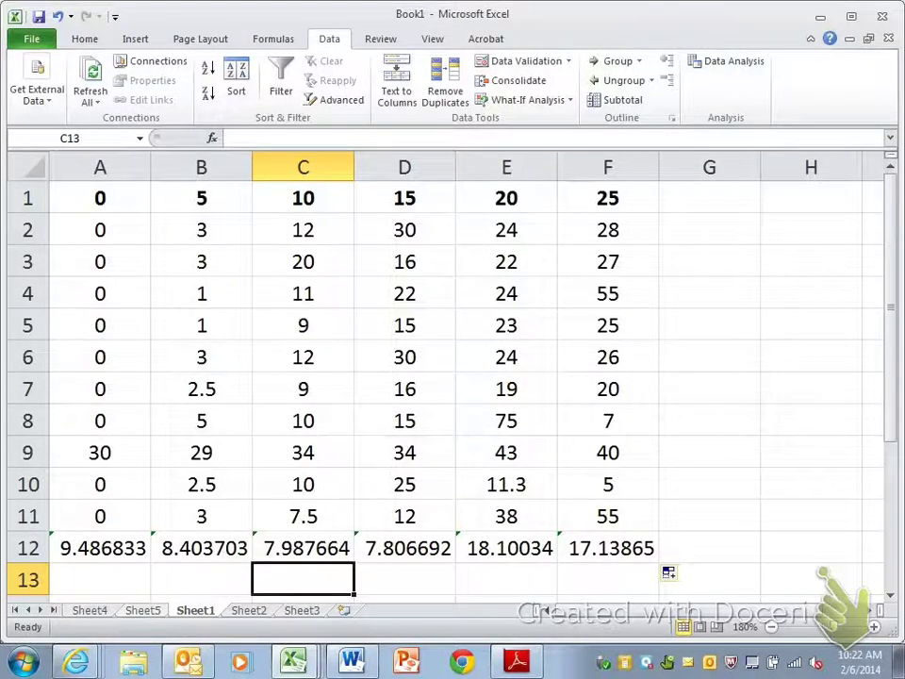
Step: On Sheet5, review the group variances, averages D5:D10, sums C5:C10 and counts B5:B10
{"action": "key", "text": "ctrl+Page_Up"}
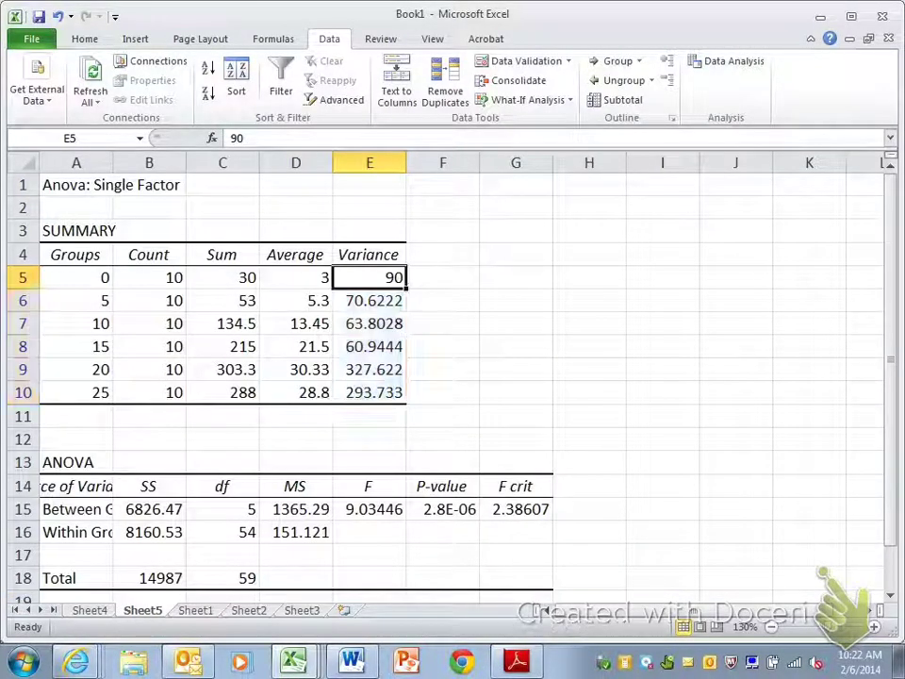
{"action": "key", "text": "Down"}
{"action": "key", "text": "Down"}
{"action": "key", "text": "Down"}
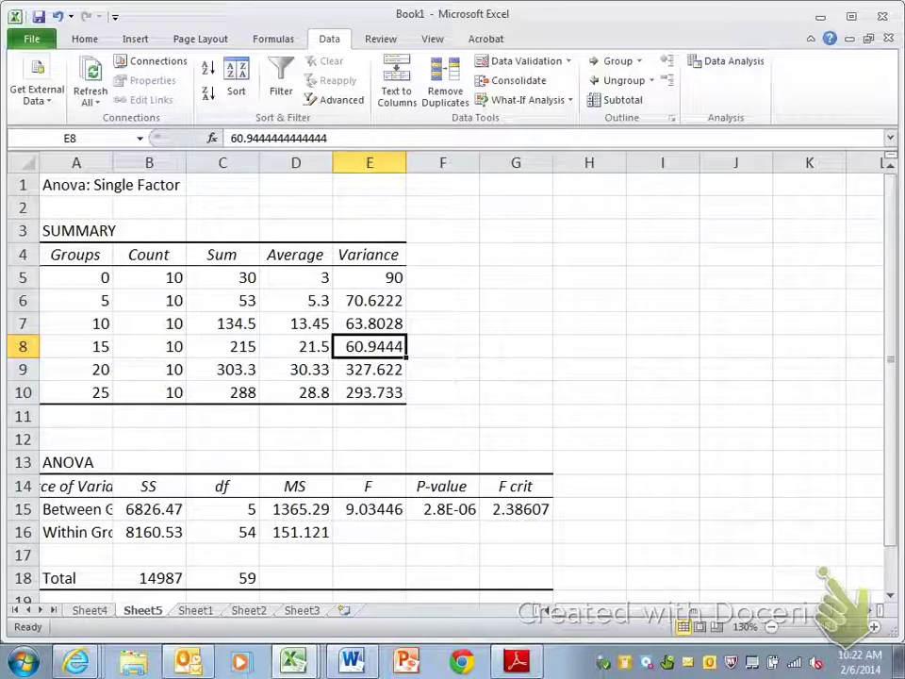
{"action": "left_click_drag", "start_coordinate": [295, 277], "coordinate": [295, 392]}
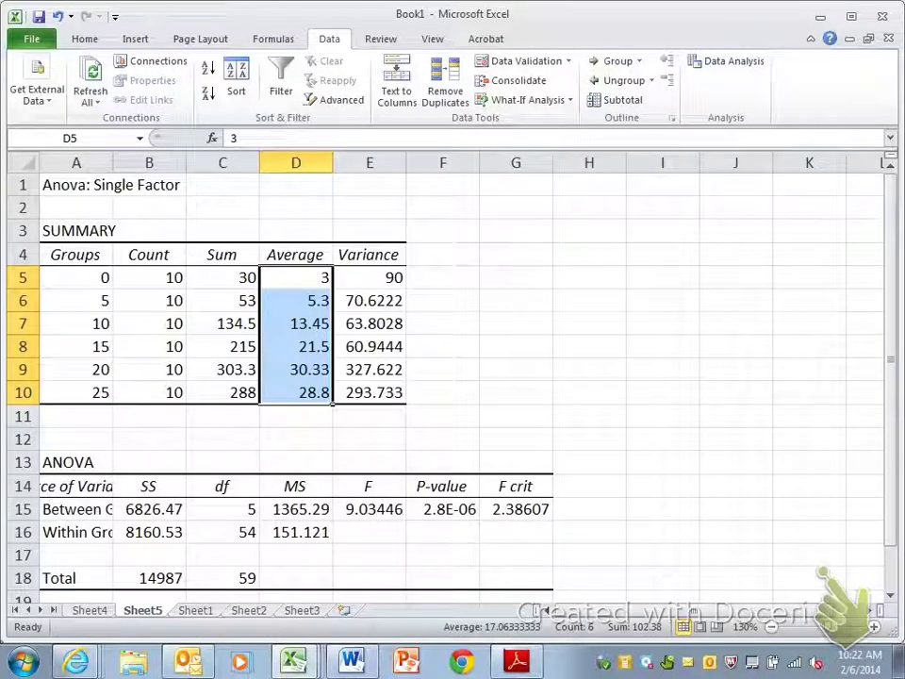
{"action": "left_click", "coordinate": [223, 277]}
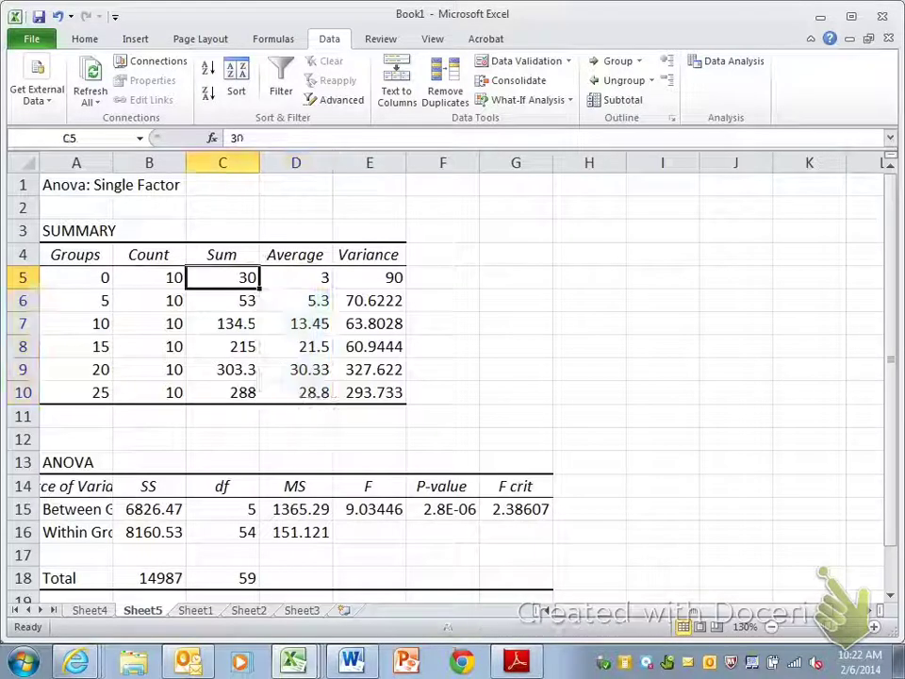
{"action": "left_click_drag", "start_coordinate": [222, 278], "coordinate": [223, 393]}
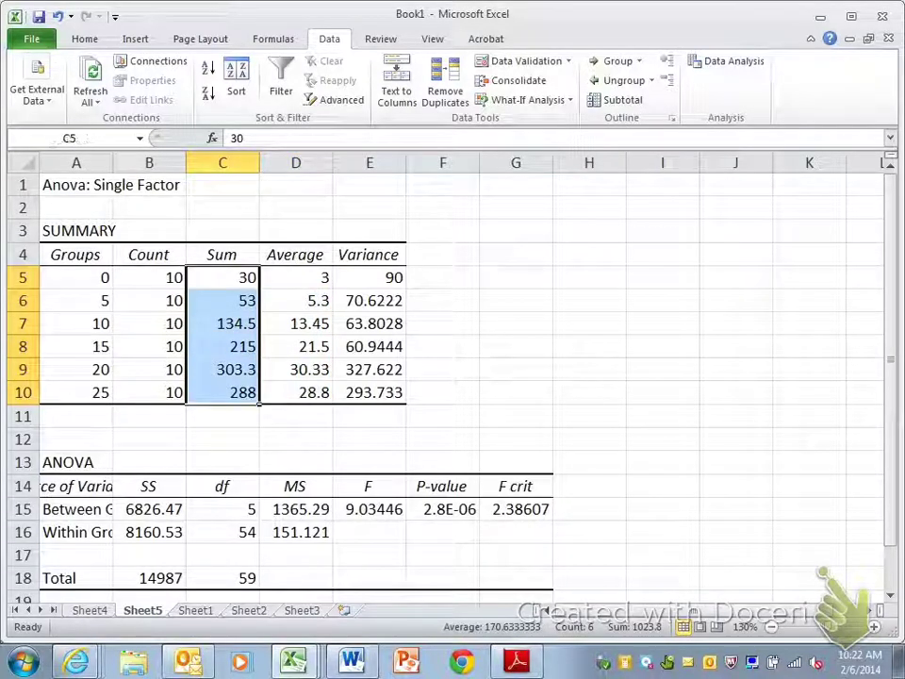
{"action": "left_click_drag", "start_coordinate": [149, 277], "coordinate": [149, 392]}
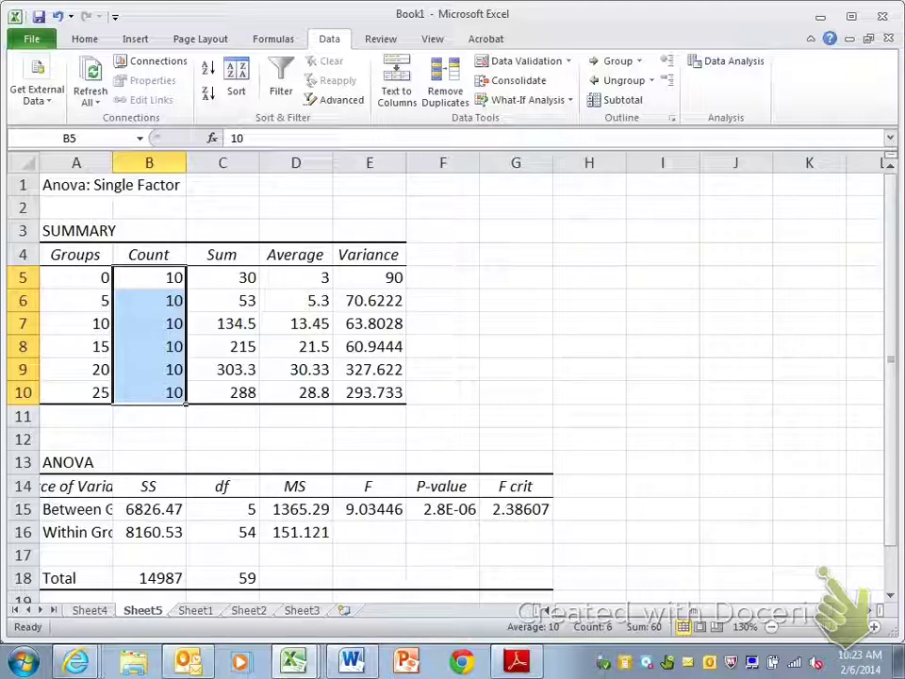
Step: Switch to Adobe Reader's APA Table guide and scroll through its example ANOVA table
{"action": "left_click", "coordinate": [516, 662]}
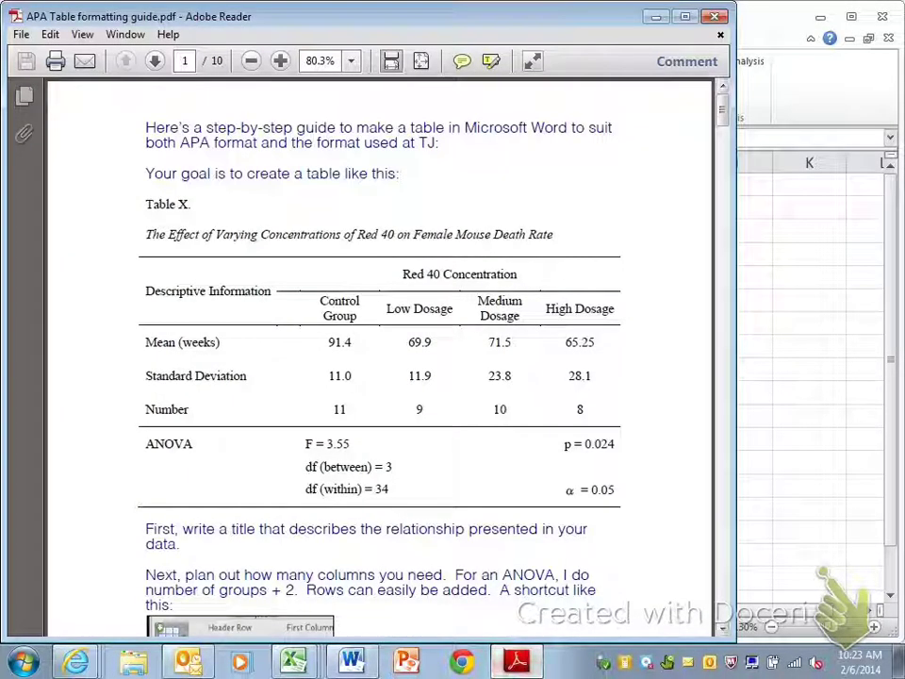
{"action": "scroll", "coordinate": [377, 359], "scroll_direction": "down", "scroll_amount": 1}
{"action": "scroll", "coordinate": [378, 358], "scroll_direction": "down", "scroll_amount": 15}
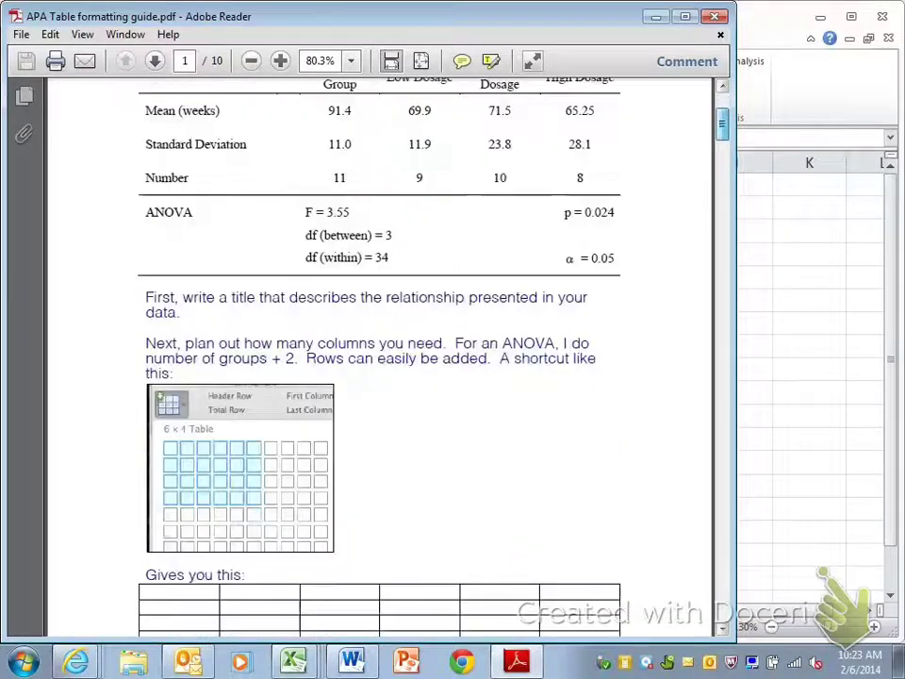
{"action": "scroll", "coordinate": [377, 358], "scroll_direction": "up", "scroll_amount": 20}
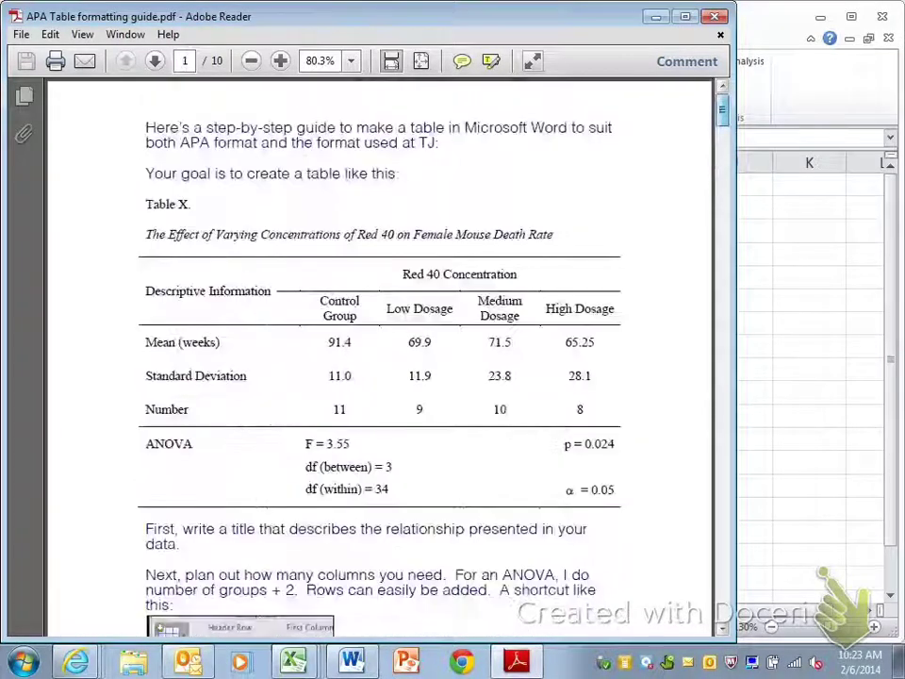